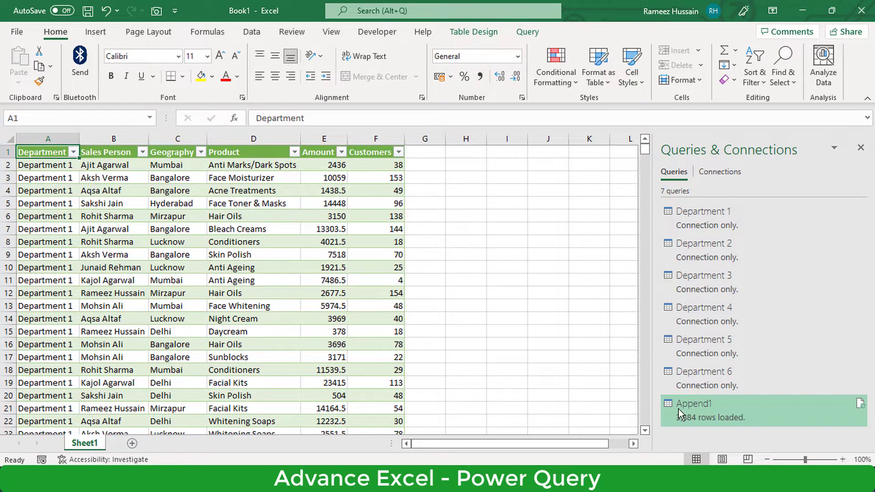
Edit Append1 and confirm its Append settings combine Department 1 through Department 6 unchanged.
right_click(679, 409)
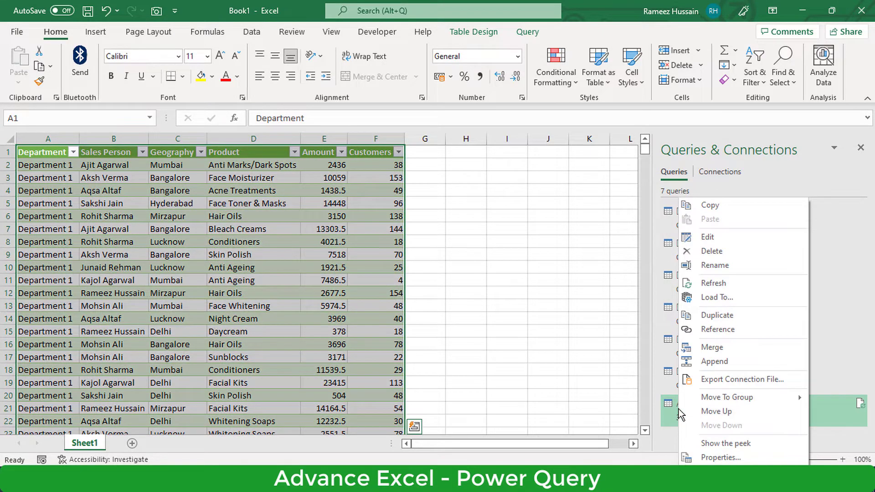
click(711, 238)
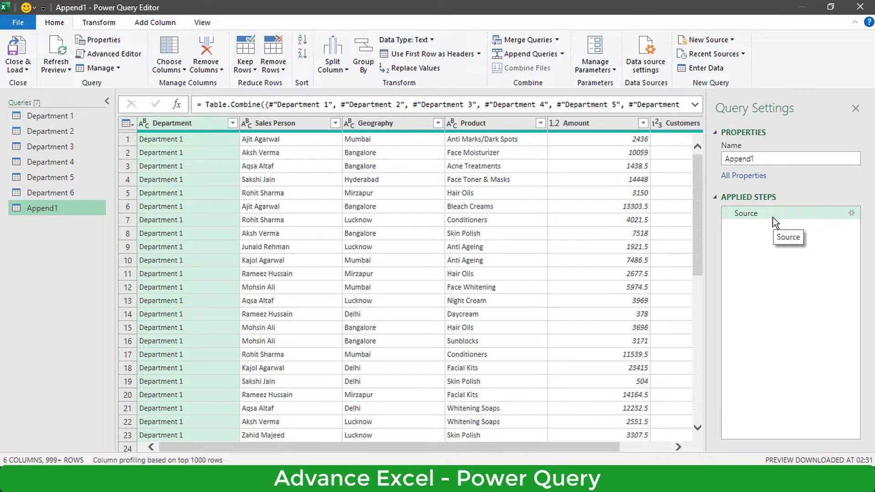
click(851, 213)
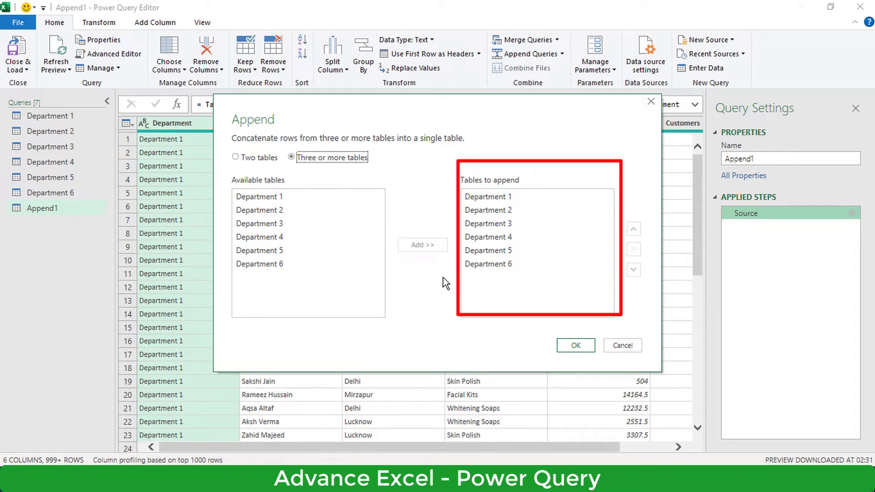
click(573, 347)
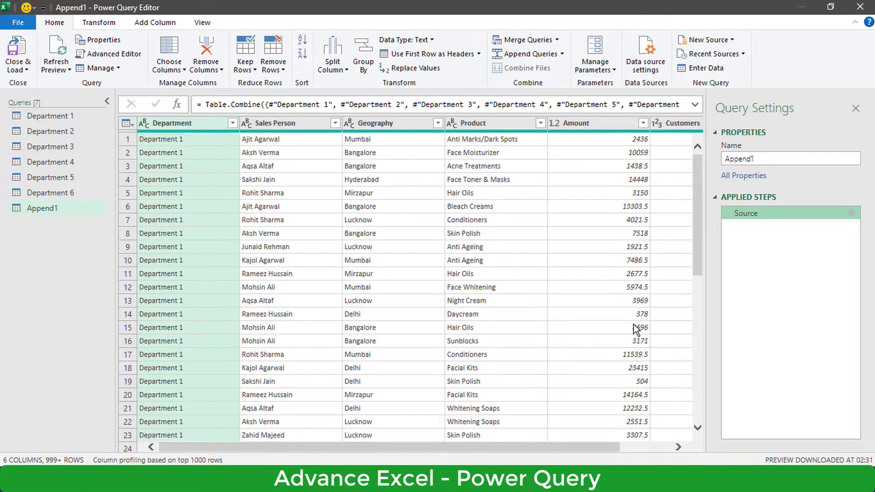
Verify Department 1's Source settings use D:\Second Folder\Department Sales.xlsx.
click(57, 117)
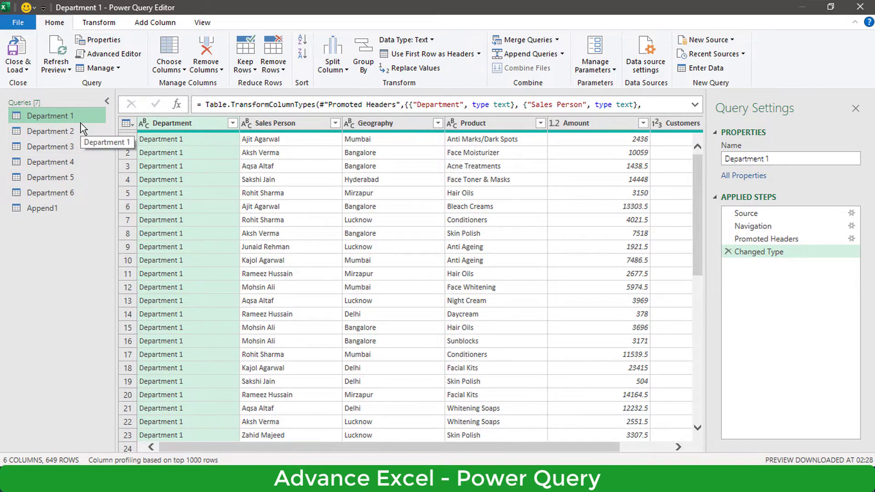
click(91, 208)
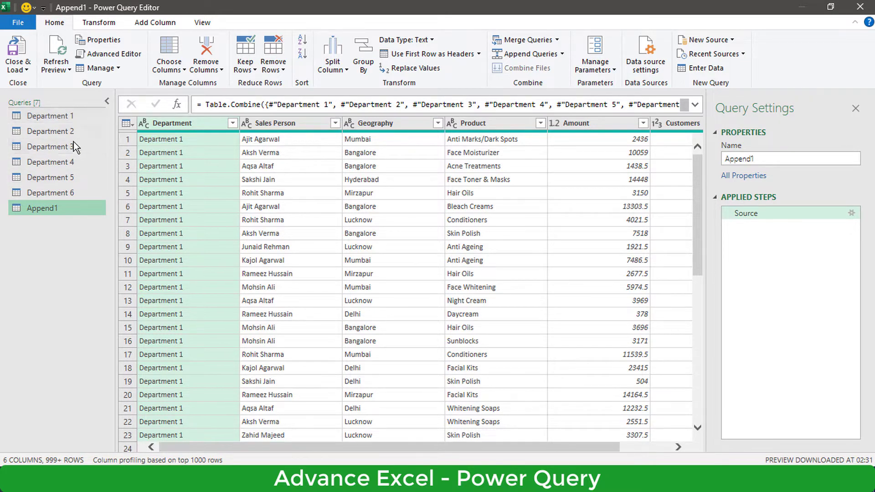
click(70, 120)
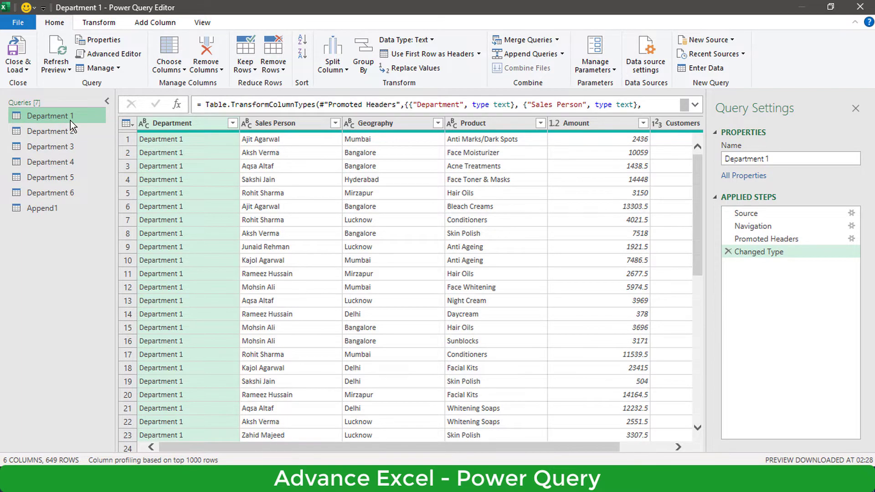
click(755, 217)
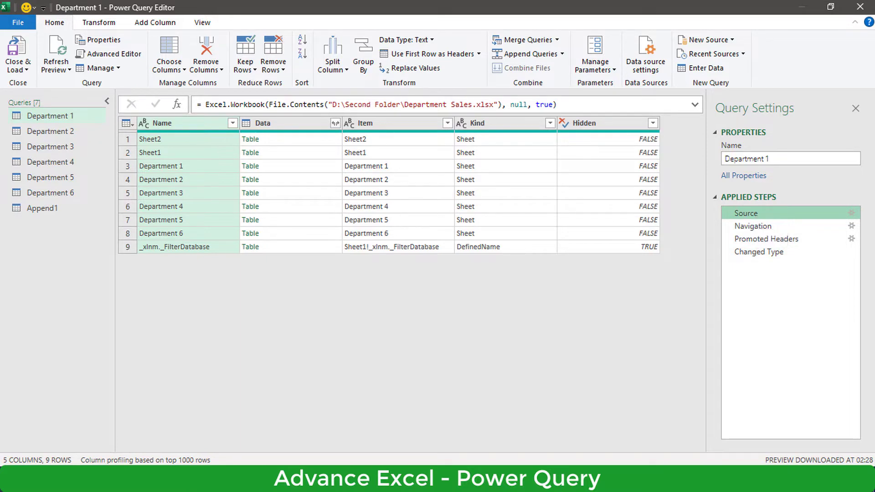
click(851, 214)
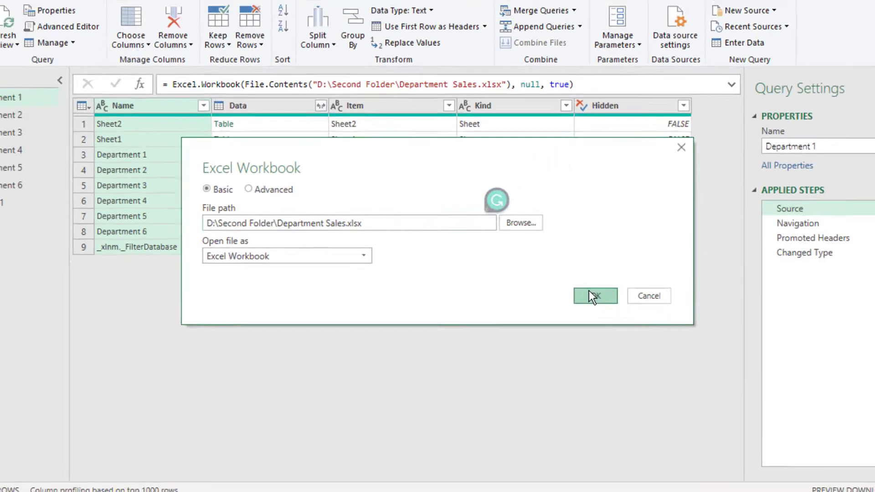
click(689, 320)
Close & Load the queries into Book1, then jump from A2 to the table's last row, 3885.
click(24, 70)
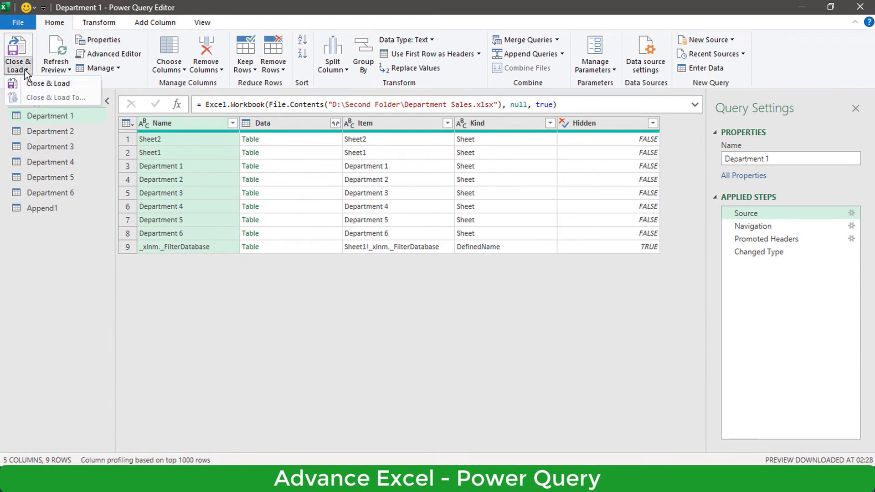
click(45, 83)
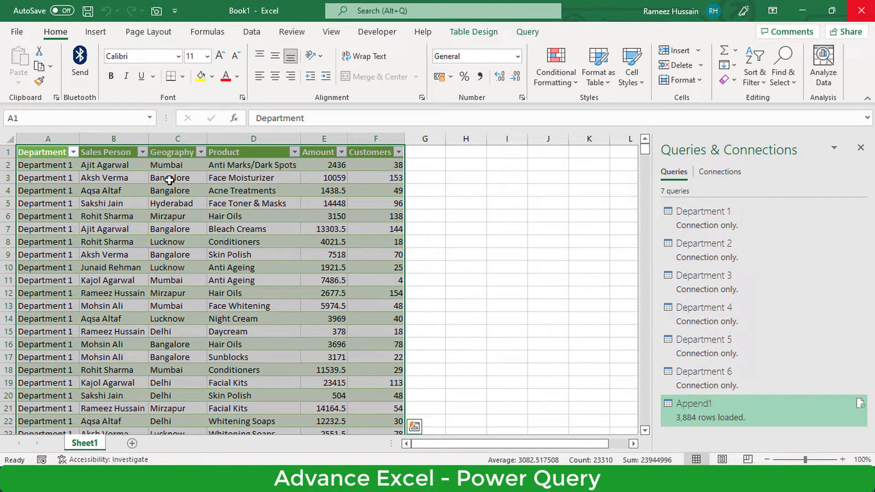
click(58, 165)
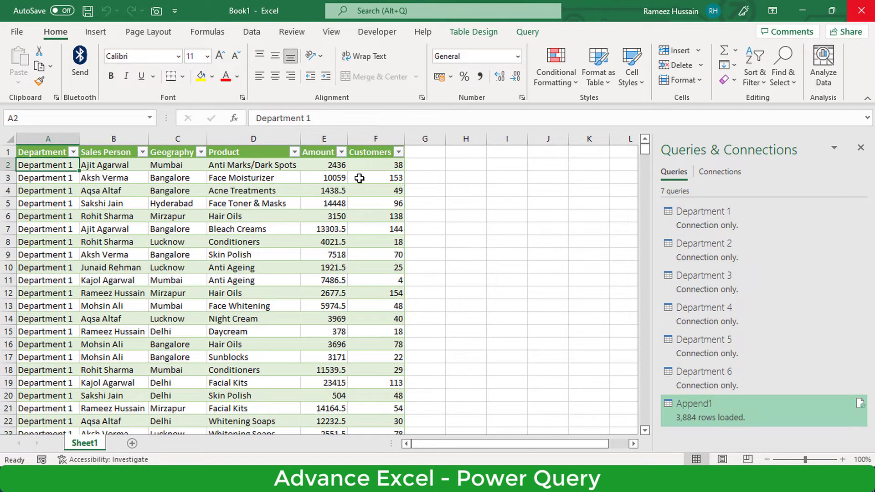
key(ctrl+Down)
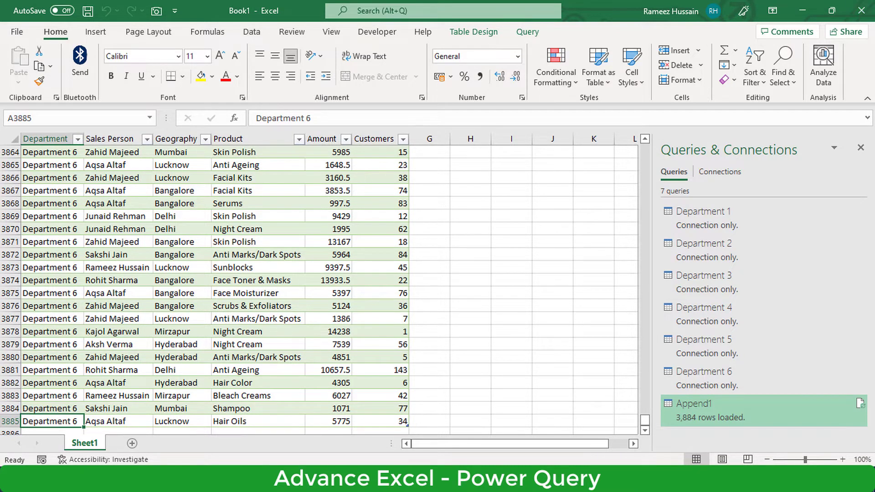
Review Department Sales.xlsx's properties in D:\Second Folder, then open the workbook.
click(68, 429)
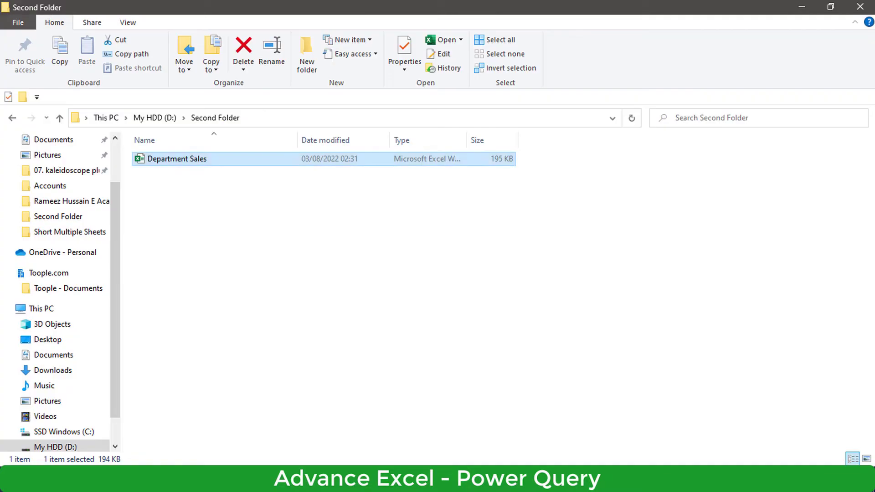
right_click(187, 163)
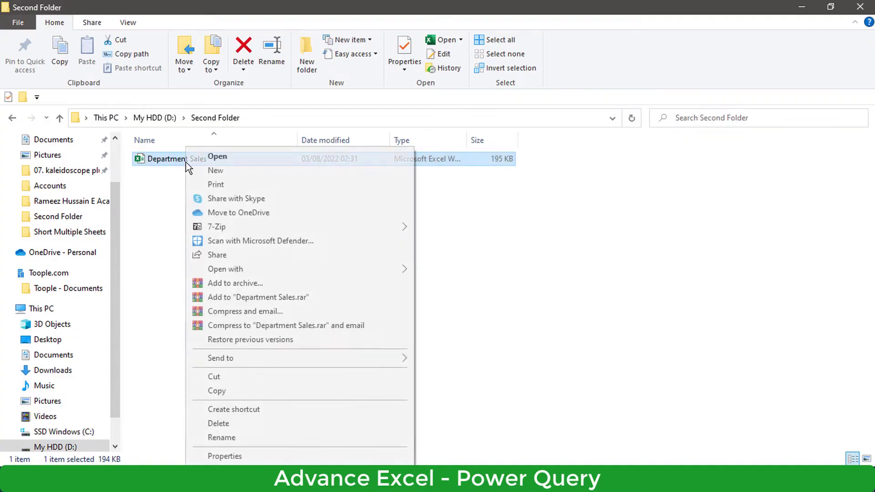
click(224, 457)
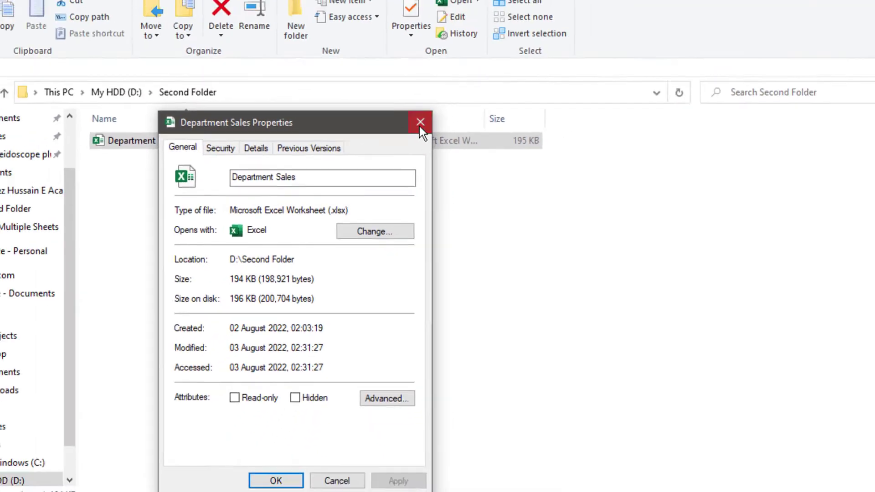
click(416, 139)
mouse_move(205, 158)
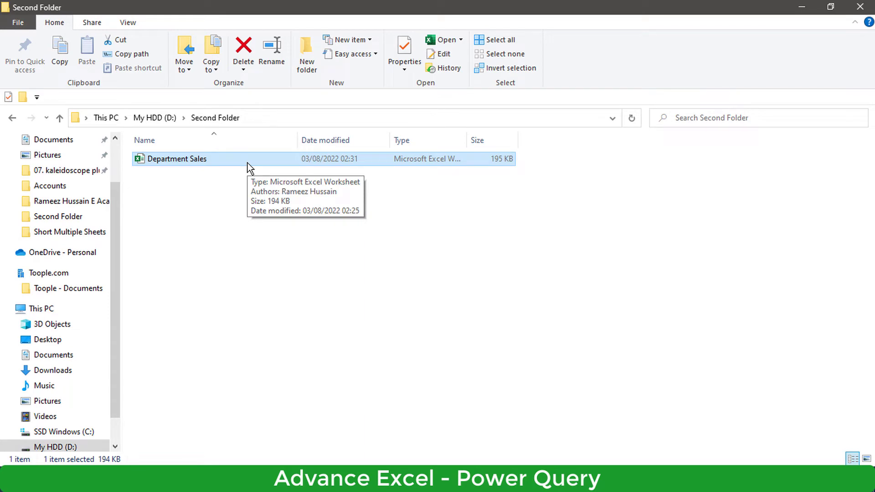
double_click(247, 163)
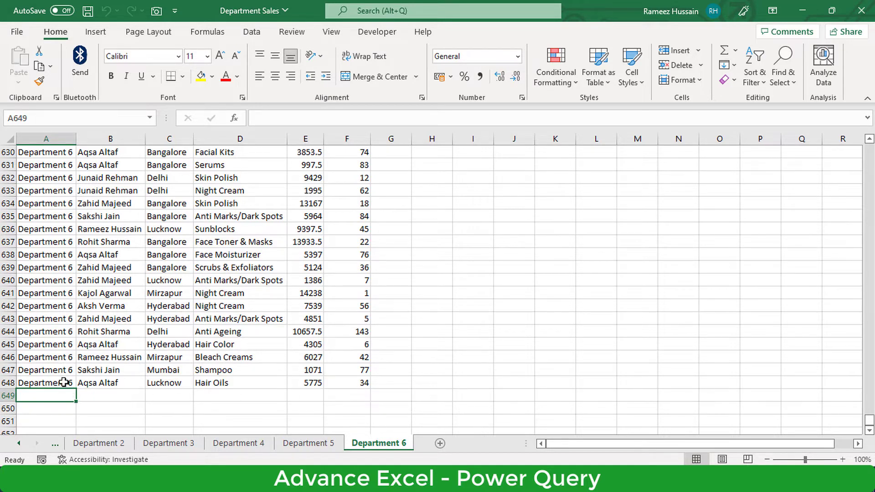
Duplicate the last data row 648 of the Department 6 sheet into row 649.
drag(68, 383, 342, 383)
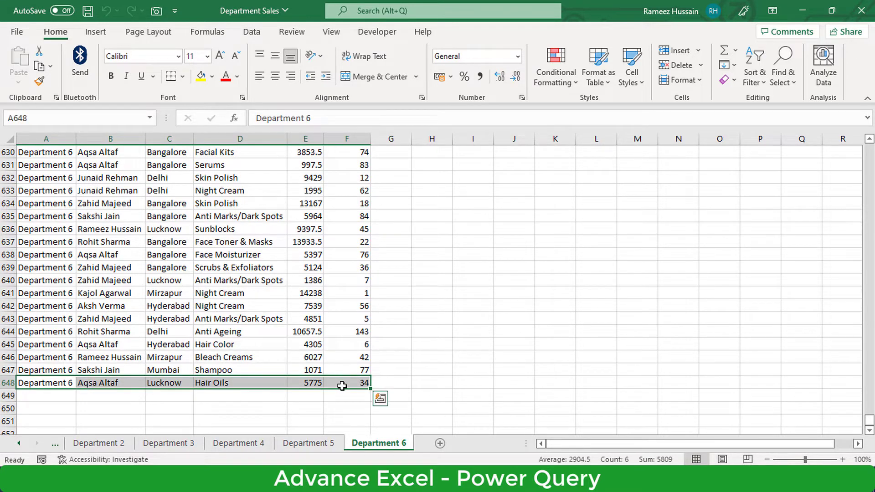
key(ctrl+c)
click(76, 394)
key(ctrl+v)
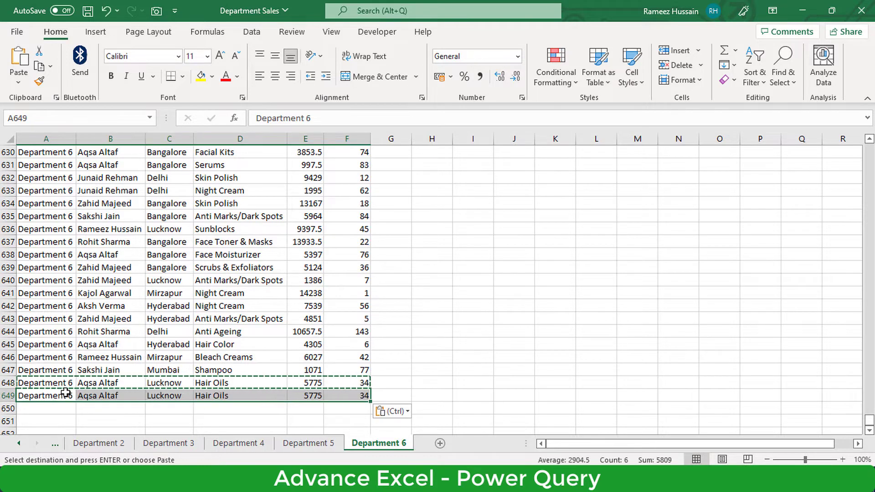
key(Escape)
Change cell A649 to Department 7 and save the workbook.
click(68, 395)
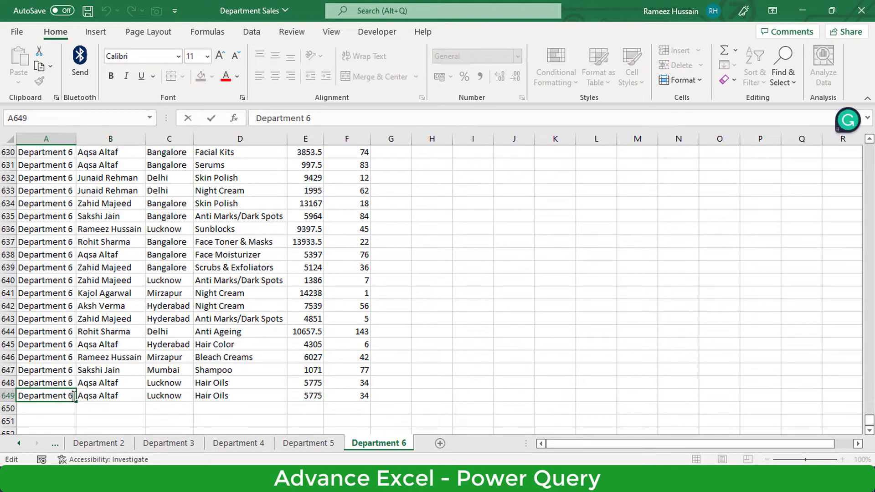
key(BackSpace)
text(7)
click(64, 408)
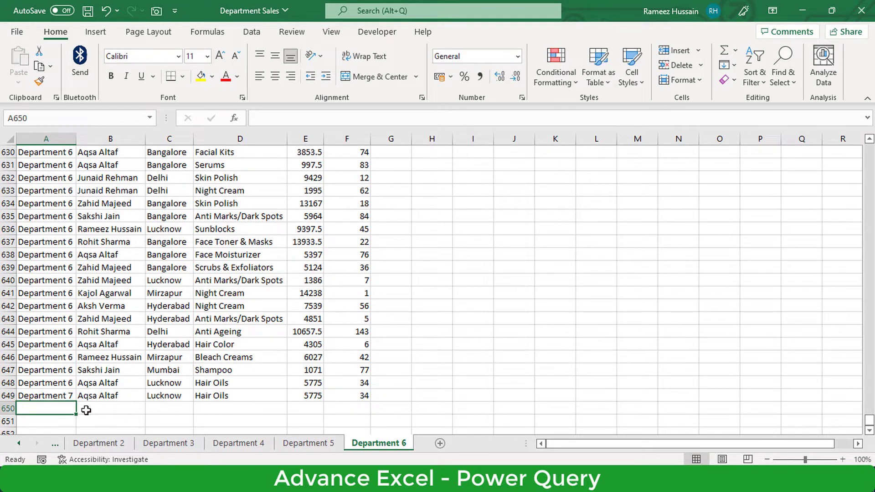
click(55, 394)
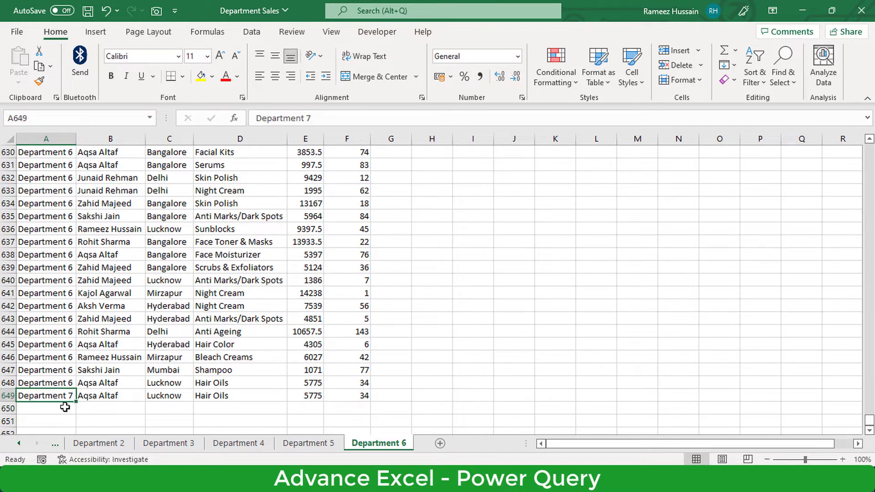
key(ctrl+s)
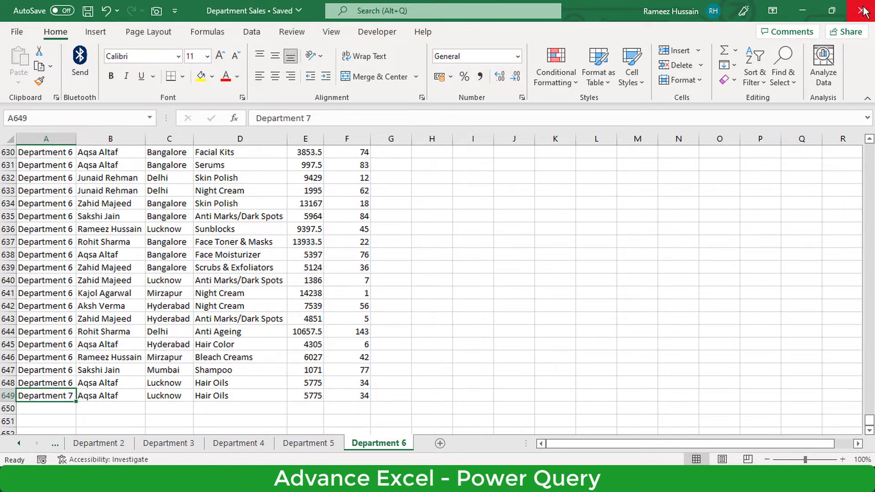
Close Department Sales, refresh Append1, and confirm the table ends at row 3886 with Department 7.
click(861, 10)
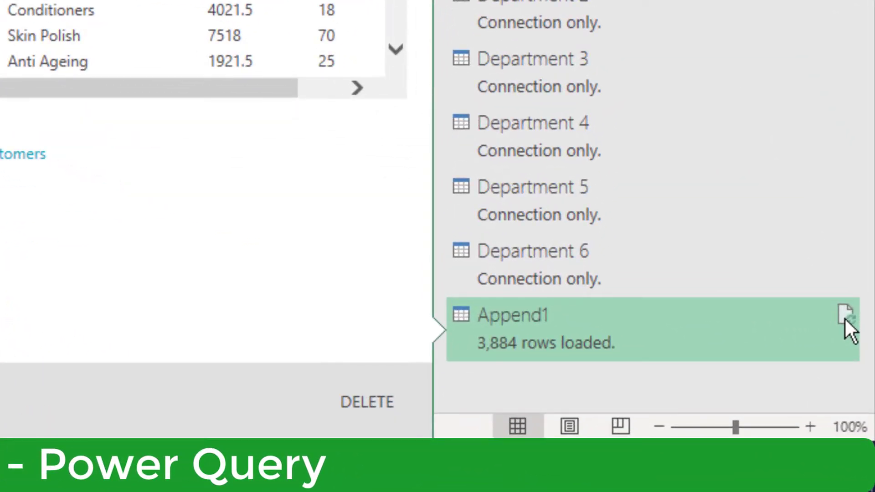
click(844, 317)
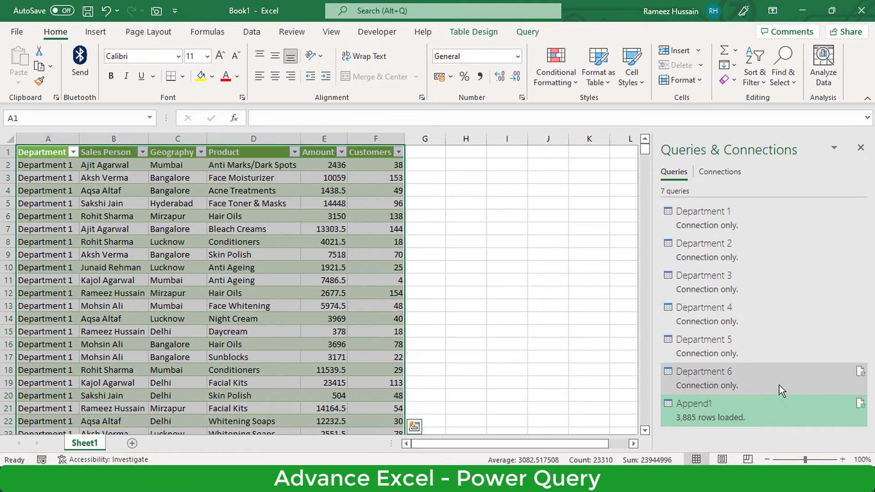
scroll(118, 330, down, 5)
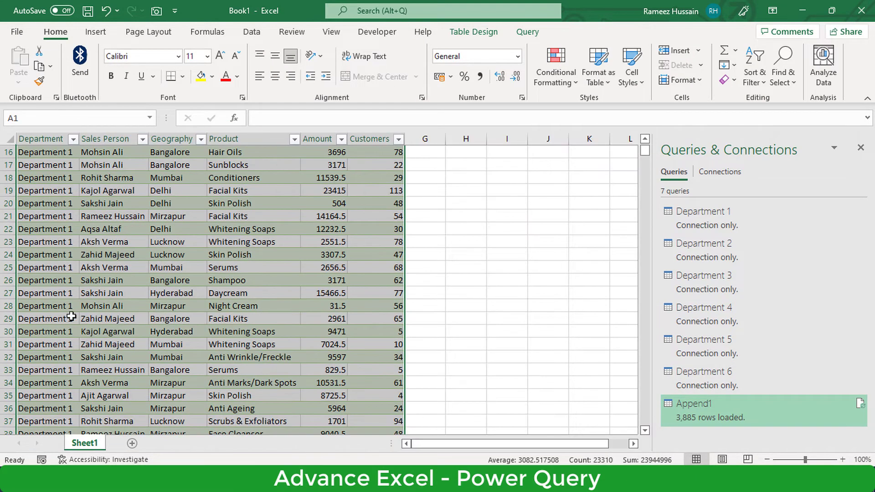
click(46, 318)
key(ctrl+Down)
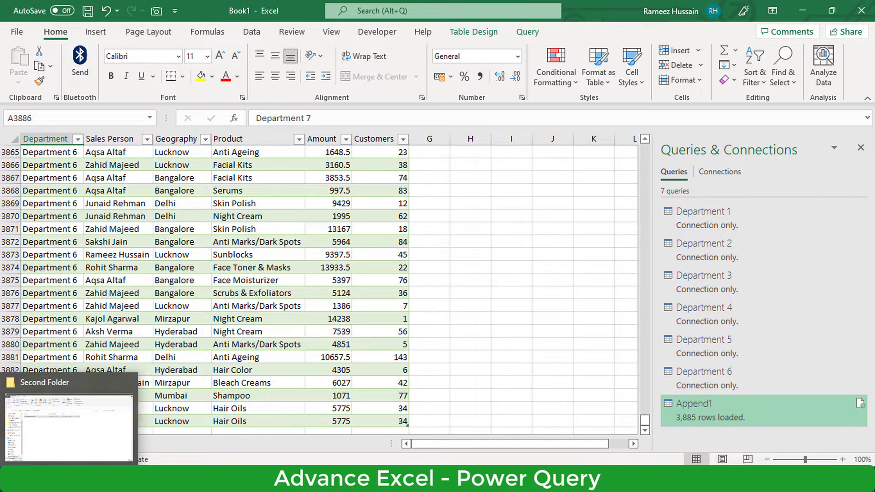
Cut Department Sales from Second Folder, paste it into another drive D folder, and open it there.
click(59, 424)
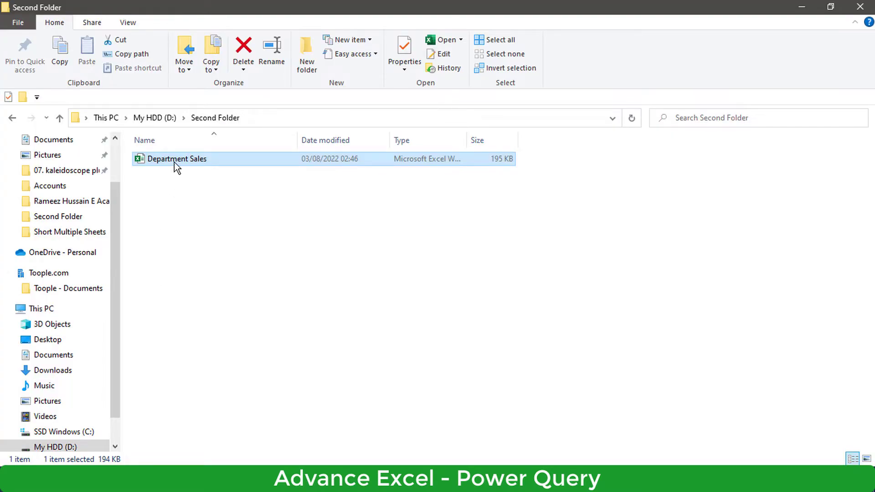
mouse_move(176, 159)
key(ctrl+x)
click(60, 119)
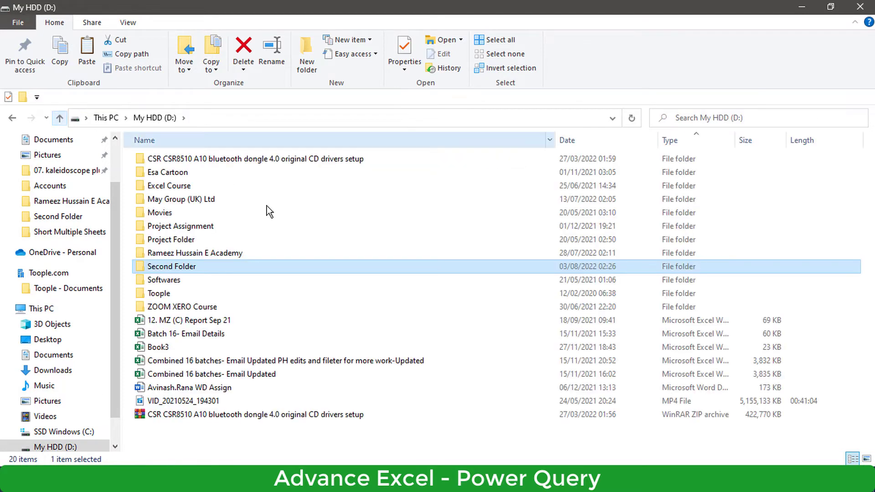
double_click(227, 255)
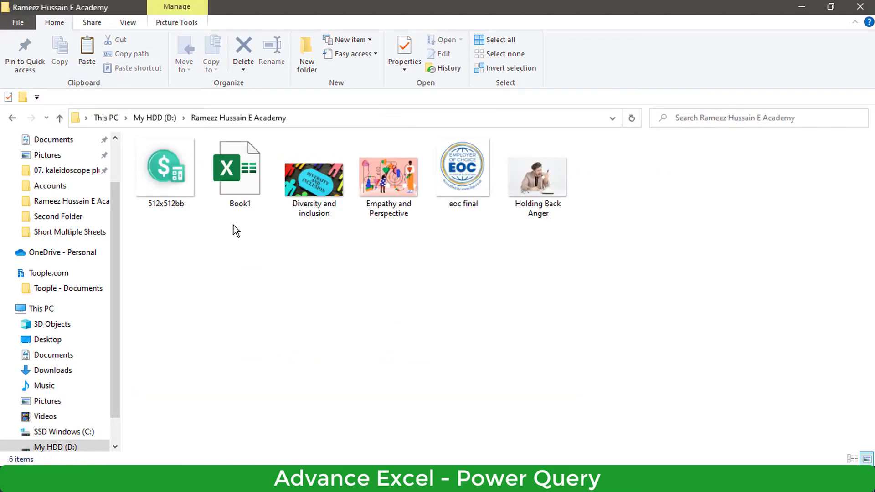
right_click(233, 225)
click(264, 312)
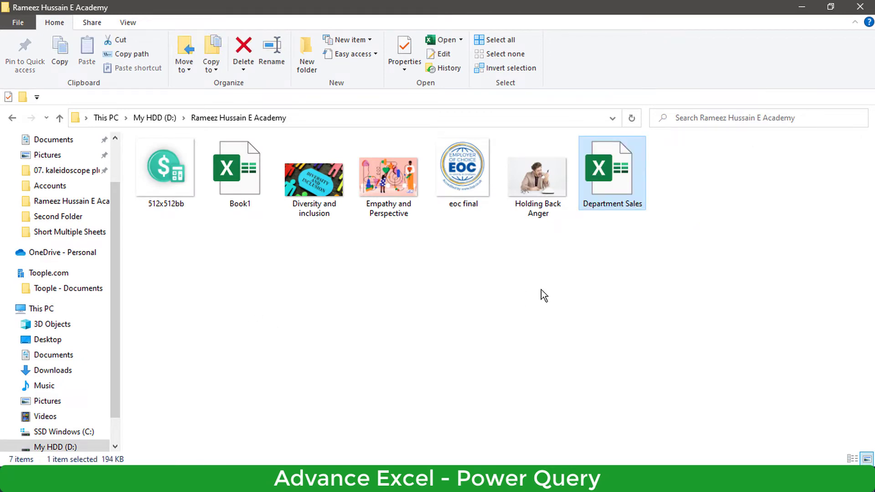
double_click(614, 207)
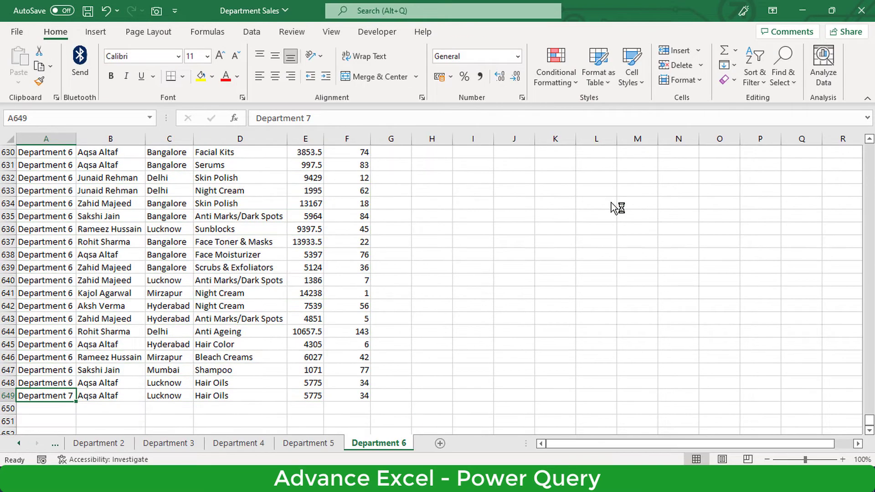
Copy the Department 7 row 649 into row 650.
key(shift+Right)
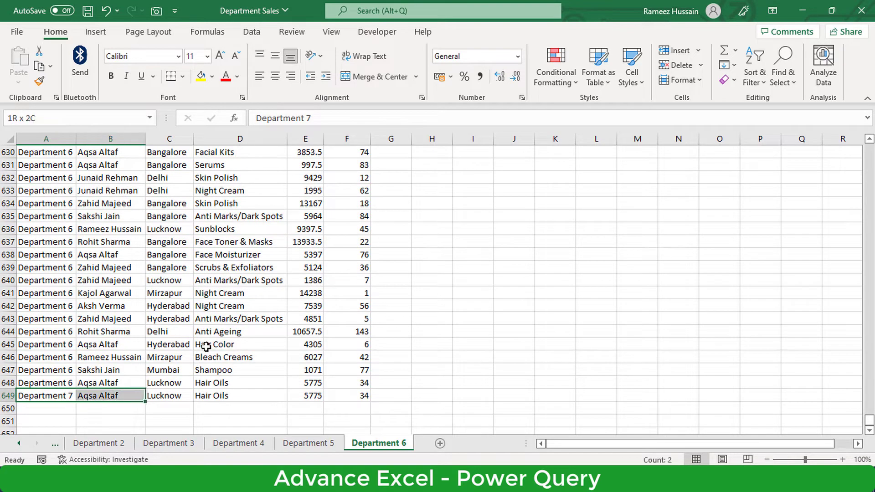
key(shift+Right)
key(shift+Right)
key(shift+Right)
key(shift+Right)
key(ctrl+c)
key(Down)
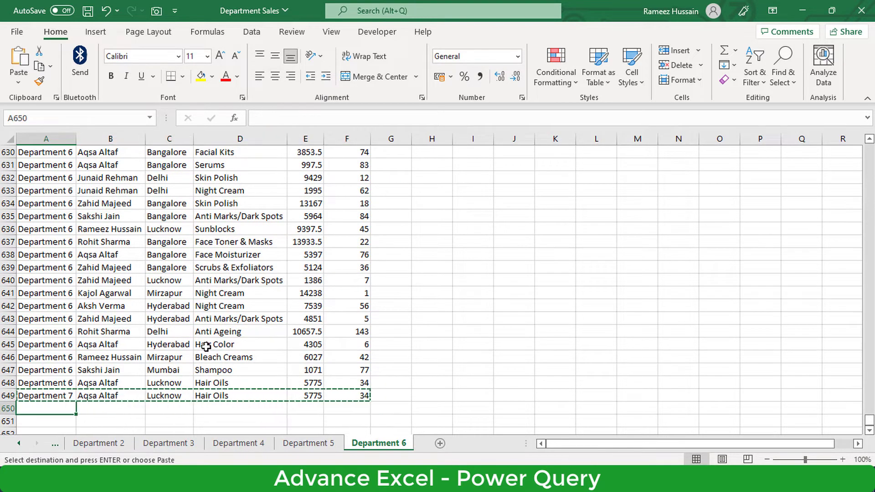
key(ctrl+v)
key(Escape)
key(Down)
key(Up)
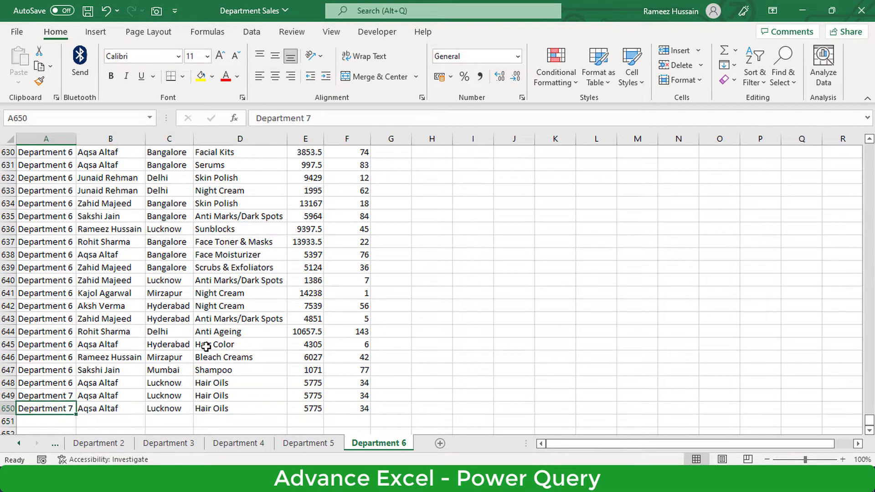
Relabel cell A650 as Department 8 and save the workbook.
click(333, 119)
key(BackSpace)
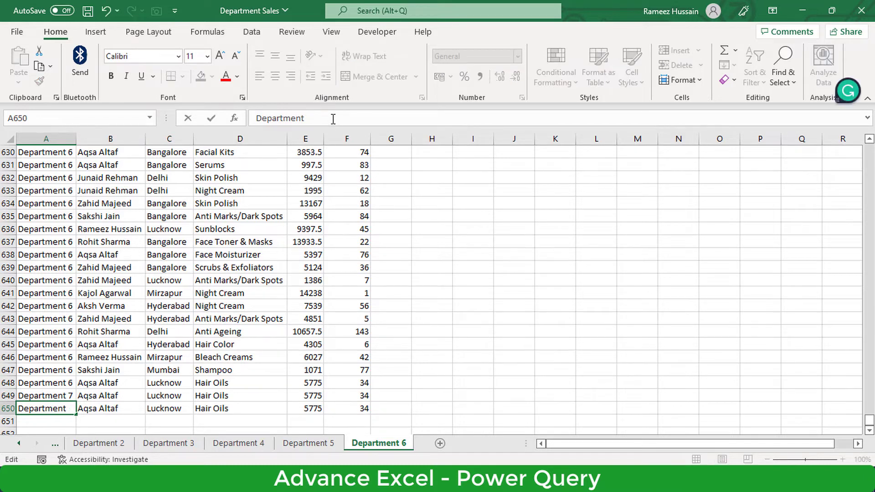
text(8)
click(60, 420)
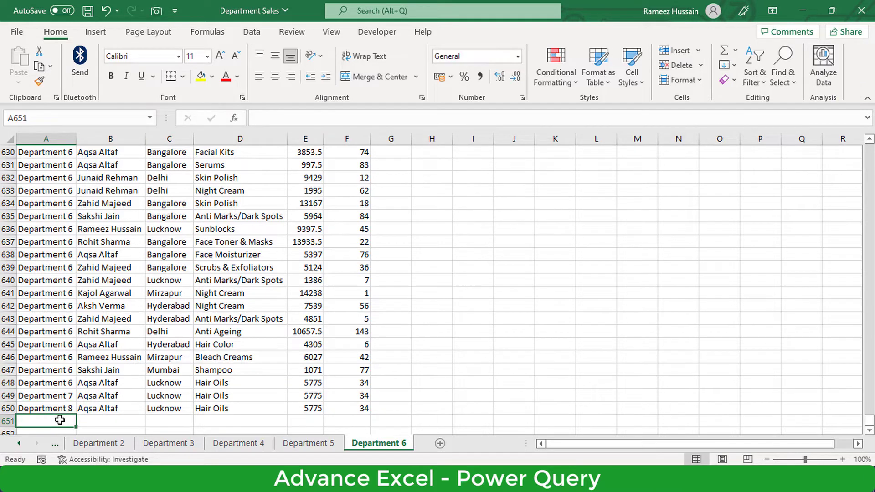
key(ctrl+s)
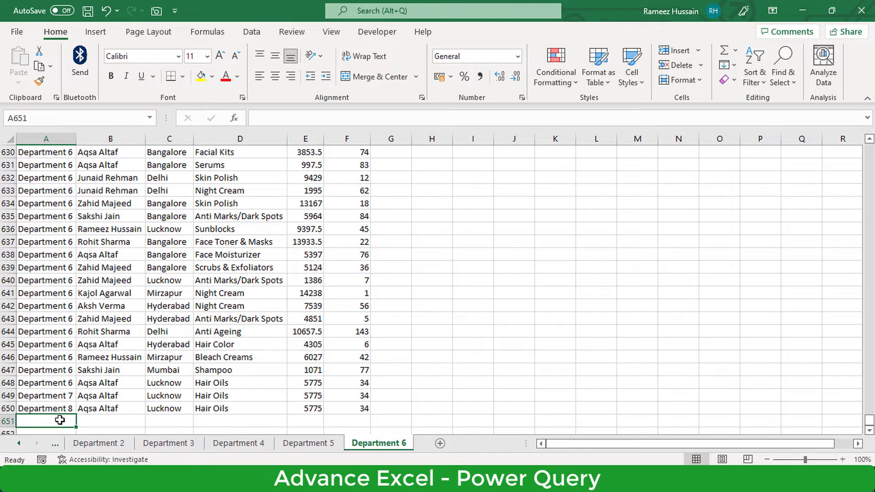
Close Department Sales, refresh Append1, and dismiss the Department Sales.xlsx file-not-found error.
click(860, 13)
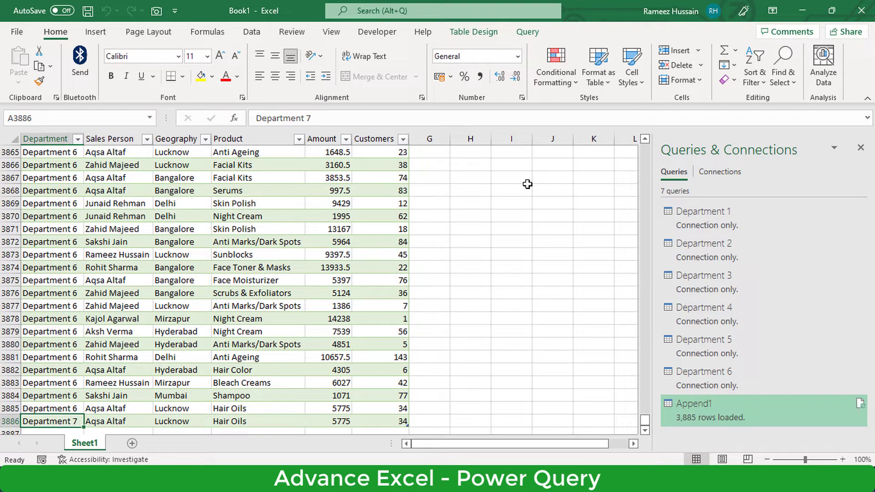
mouse_move(704, 410)
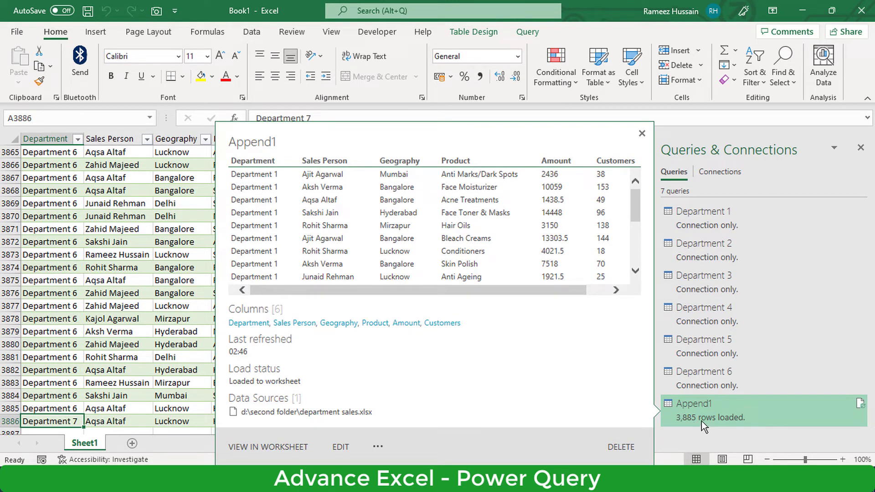
click(860, 405)
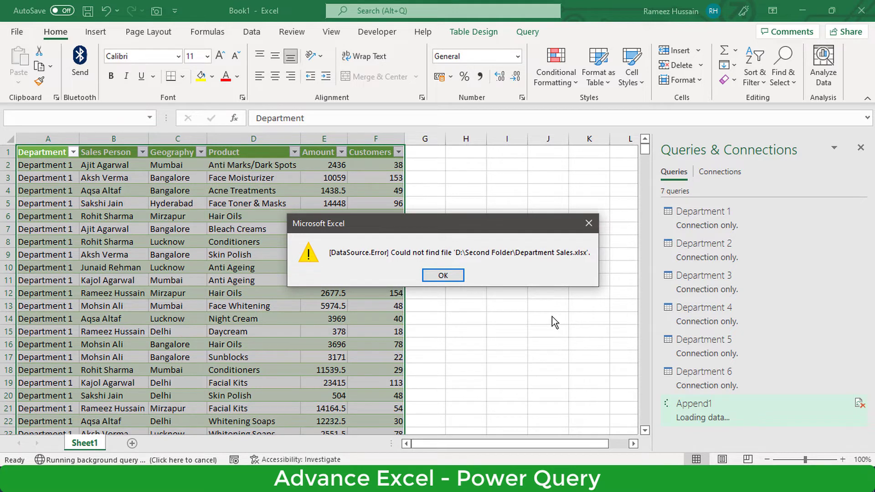
key(Return)
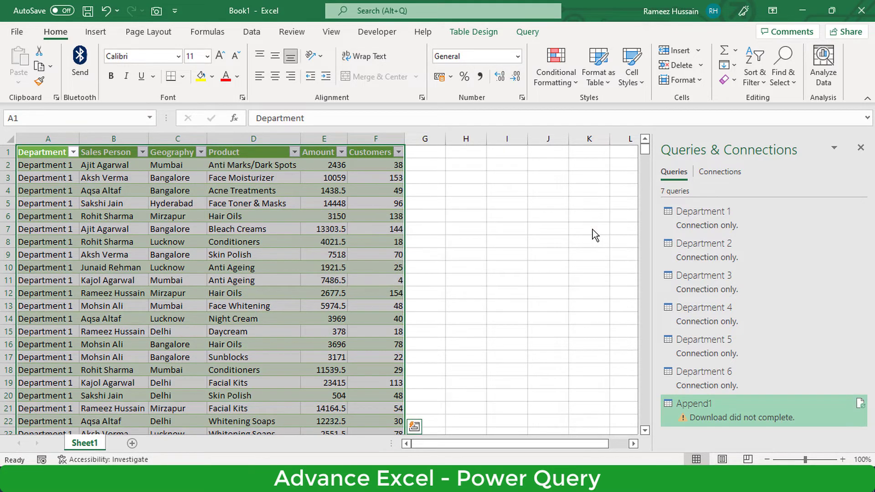
Reopen Append1 in Power Query Editor from the Queries & Connections pane.
right_click(712, 404)
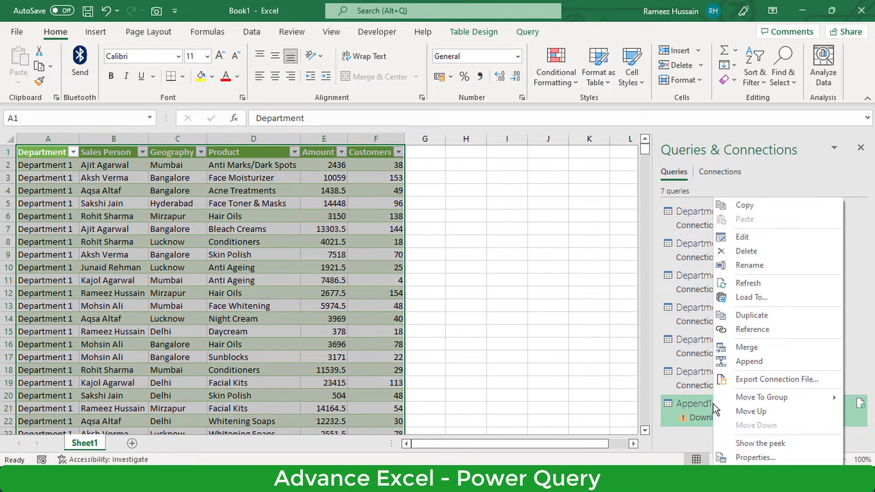
click(743, 237)
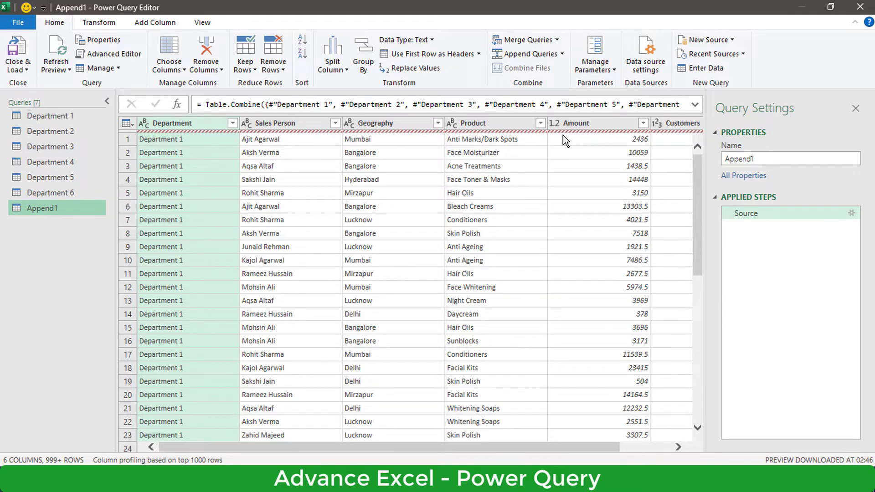
Re-point Department 1's Source to Department Sales.xlsx in its new drive D folder.
click(70, 119)
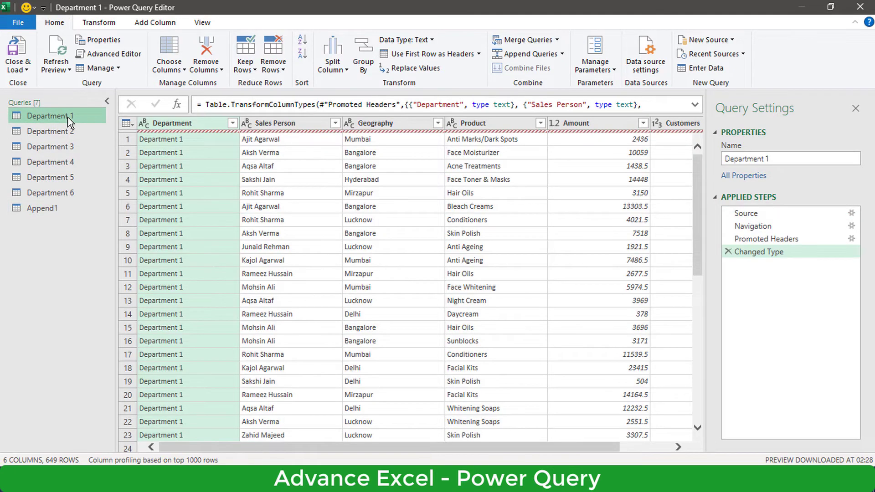
click(831, 215)
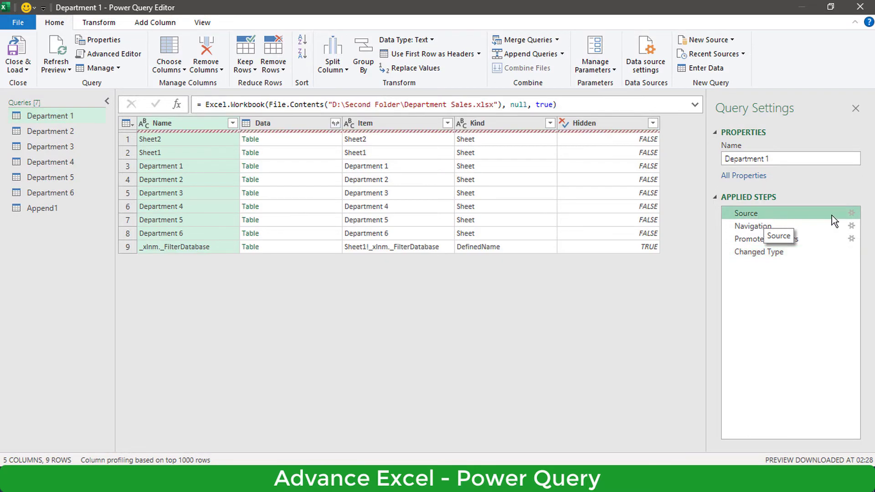
click(851, 213)
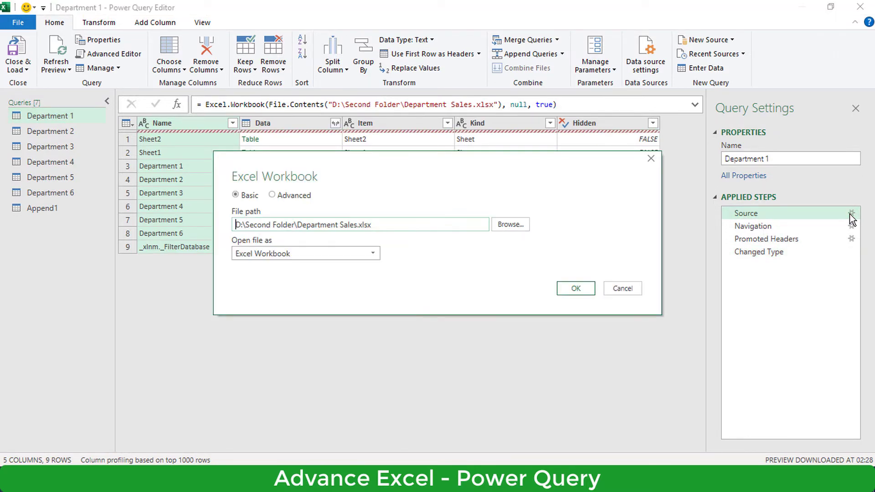
click(510, 224)
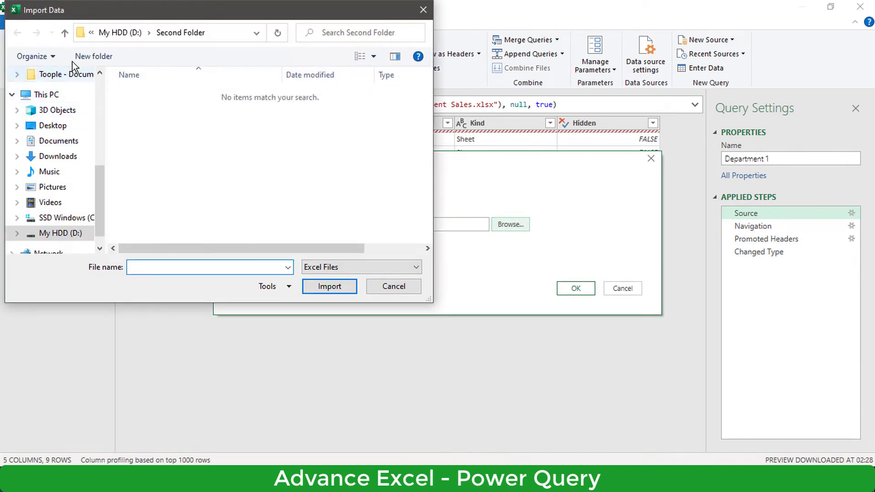
click(67, 35)
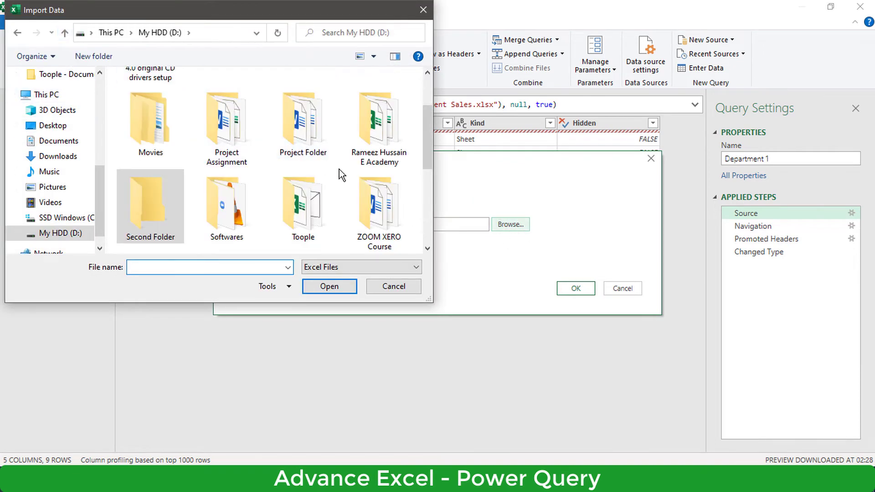
double_click(386, 148)
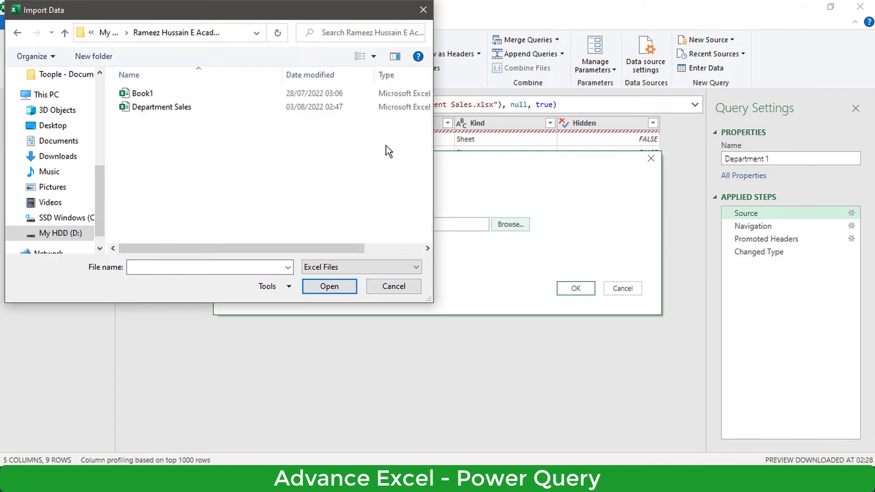
click(179, 108)
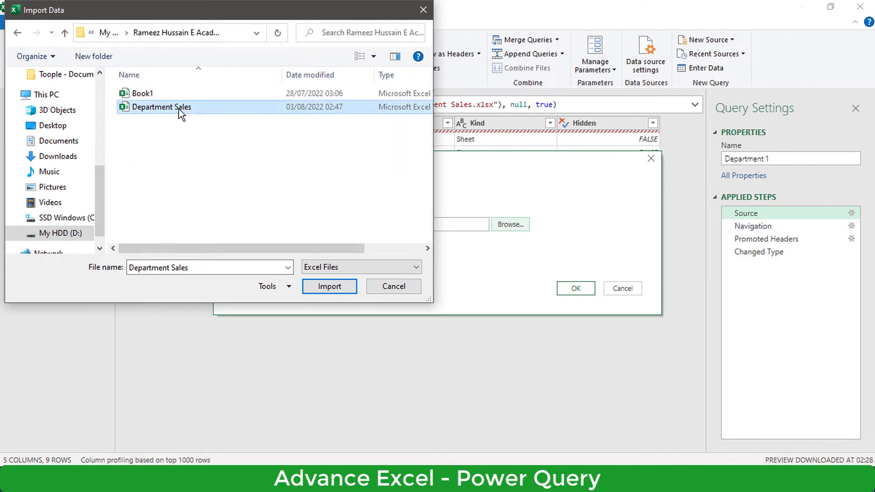
click(318, 286)
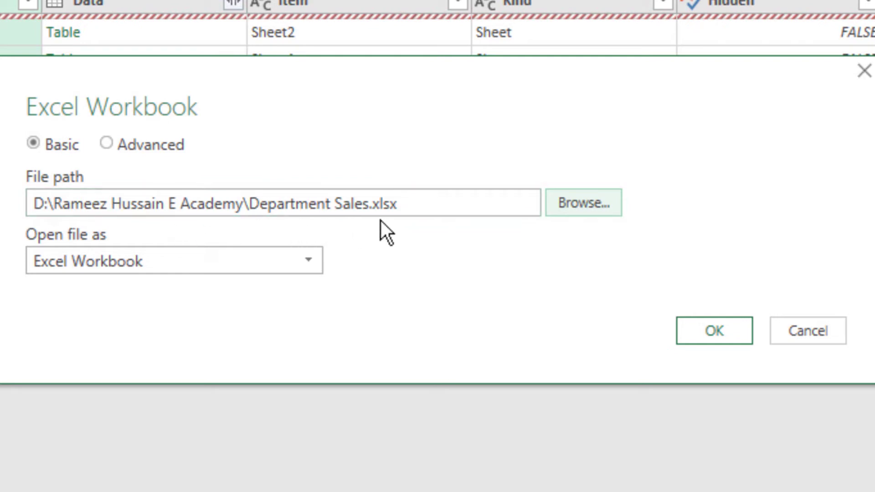
click(717, 330)
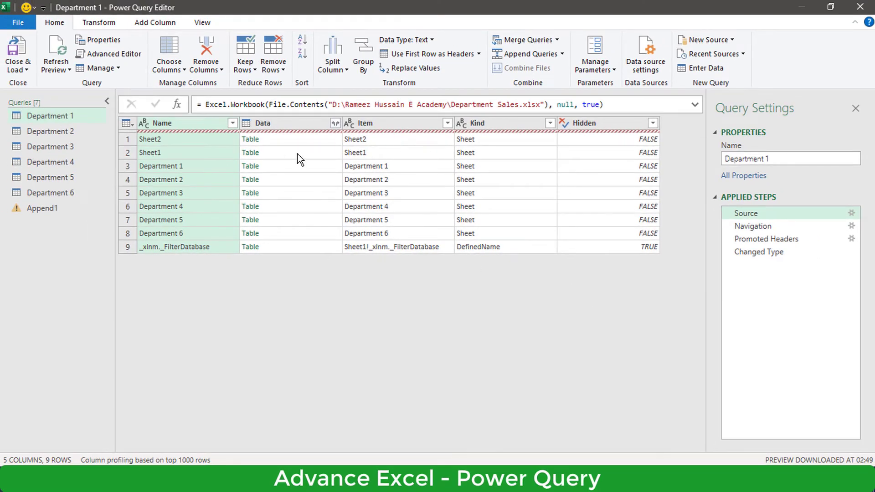
Change Department 2's Source file to the moved Department Sales workbook on drive D.
click(59, 132)
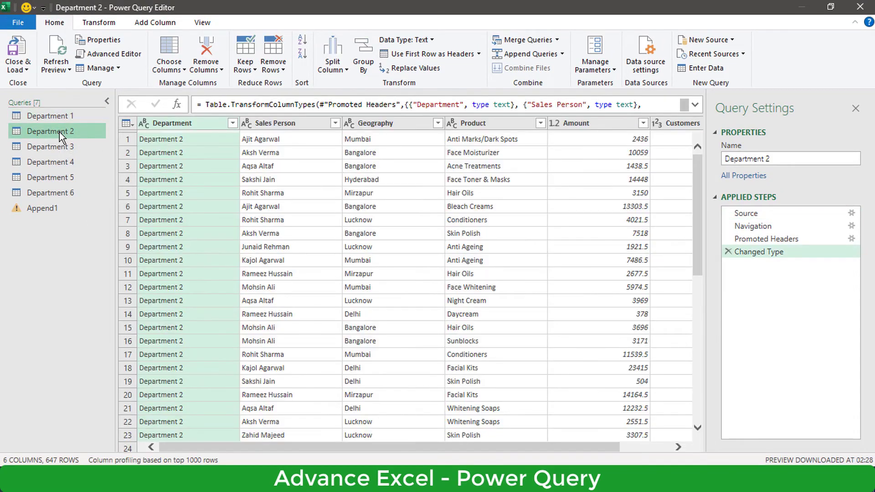
click(744, 214)
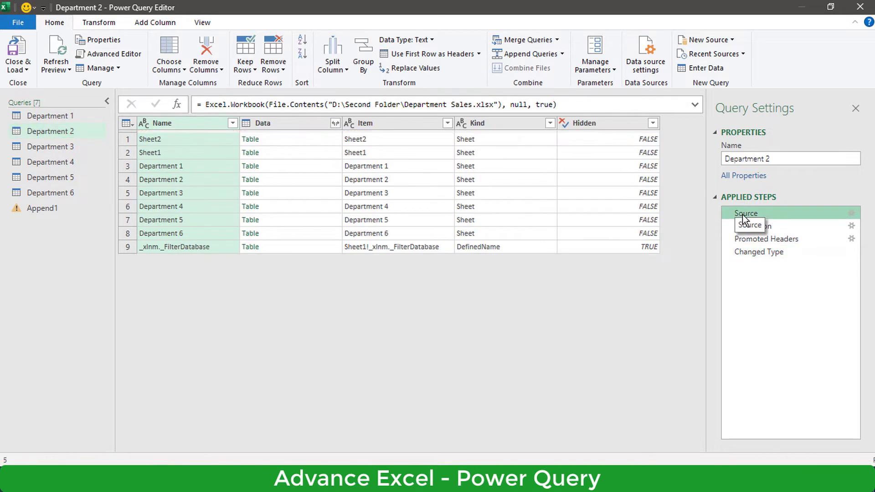
click(851, 213)
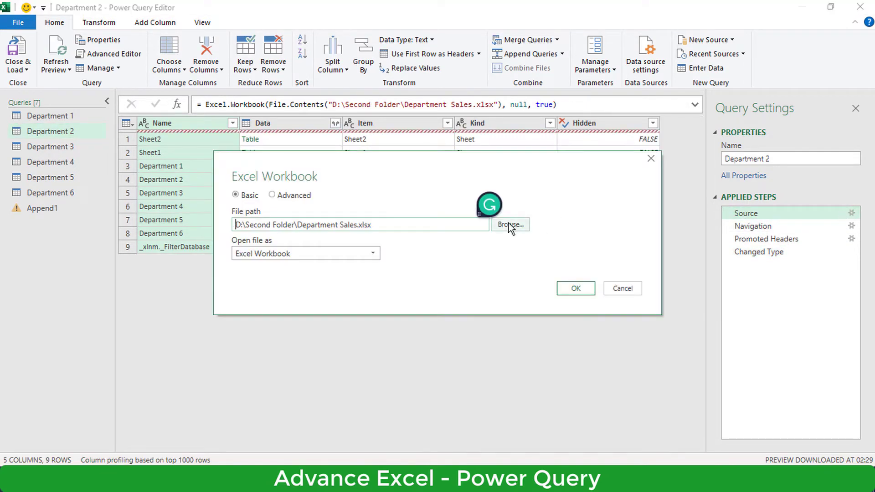
click(510, 225)
click(172, 108)
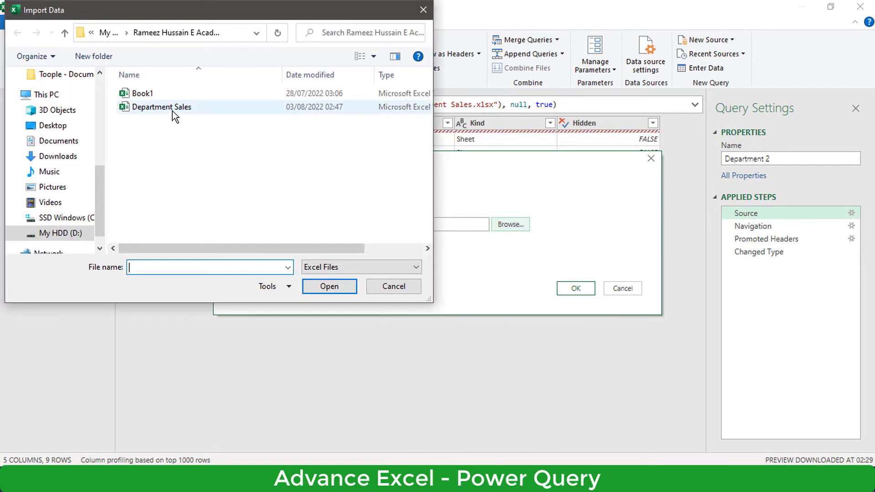
click(343, 288)
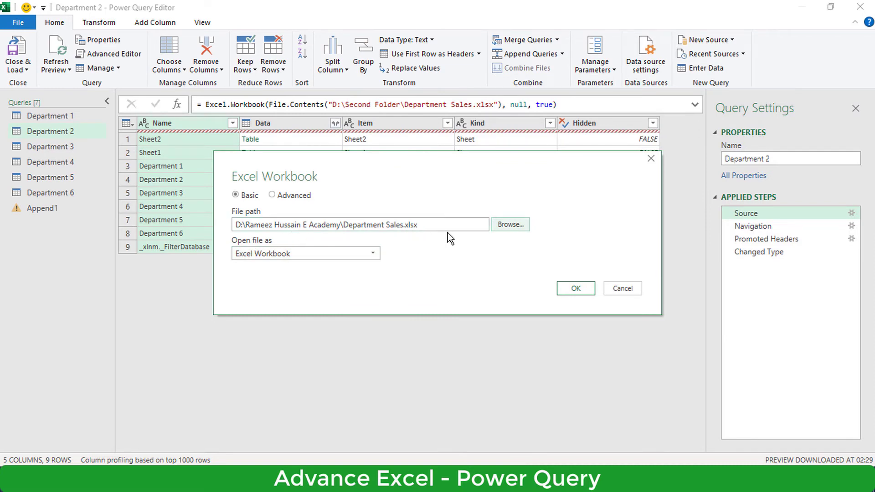
click(572, 286)
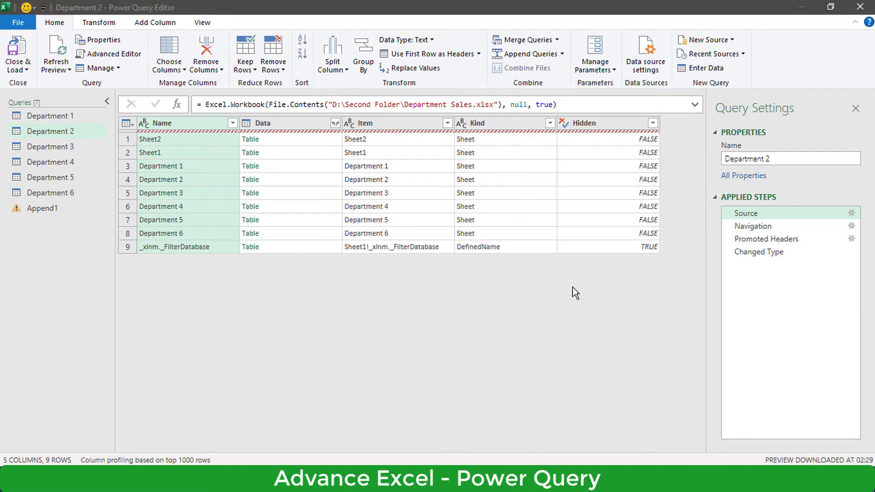
Re-point the Department 3 and Department 4 sources to the moved Department Sales file.
click(47, 147)
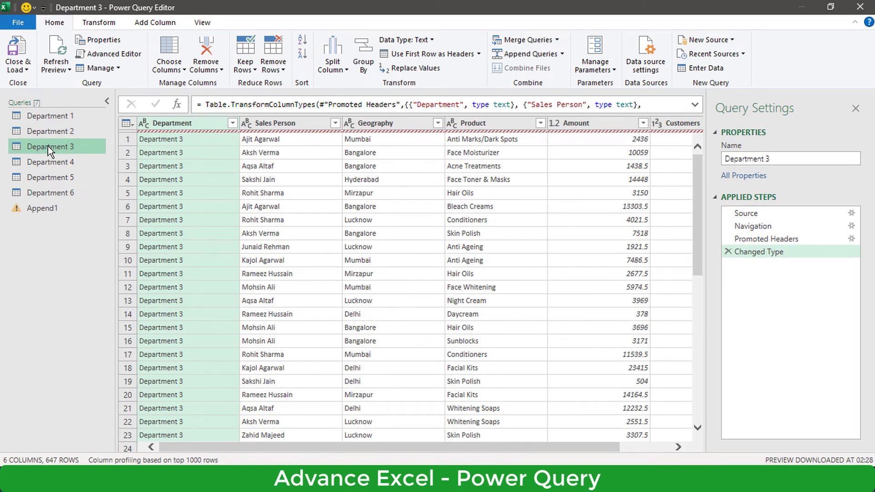
click(760, 213)
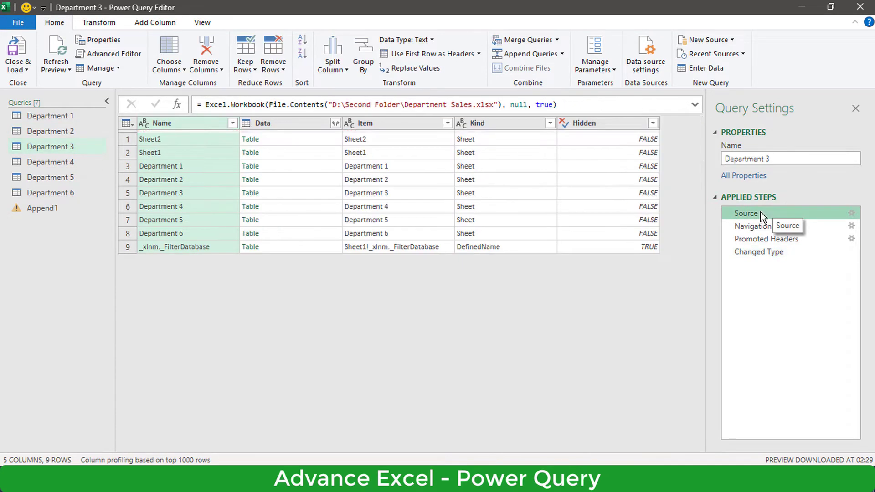
click(850, 213)
click(510, 224)
click(333, 285)
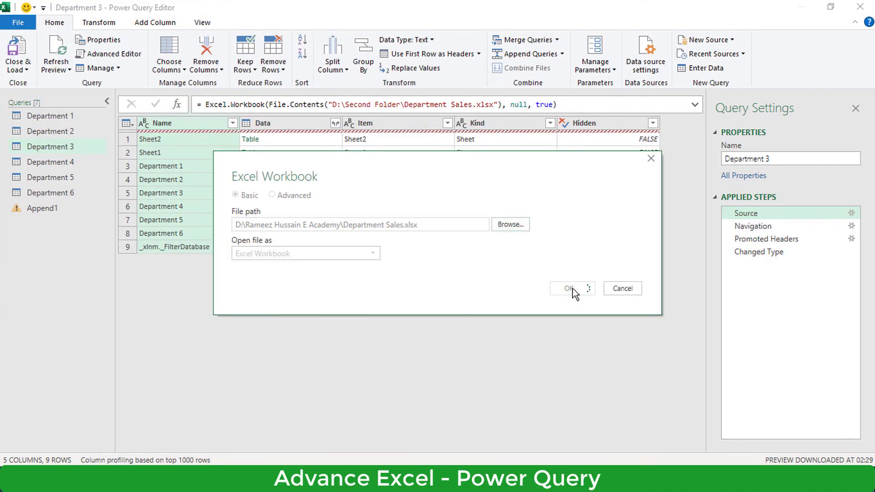
click(50, 161)
click(850, 213)
click(510, 224)
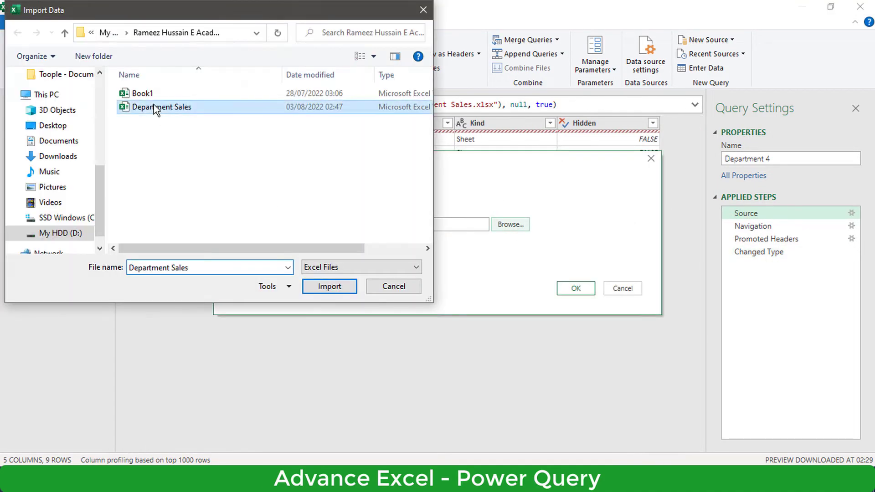
double_click(155, 109)
click(575, 288)
Re-point Department 5 and Department 6 to Department Sales, leaving Department 6 at 649 rows.
click(851, 213)
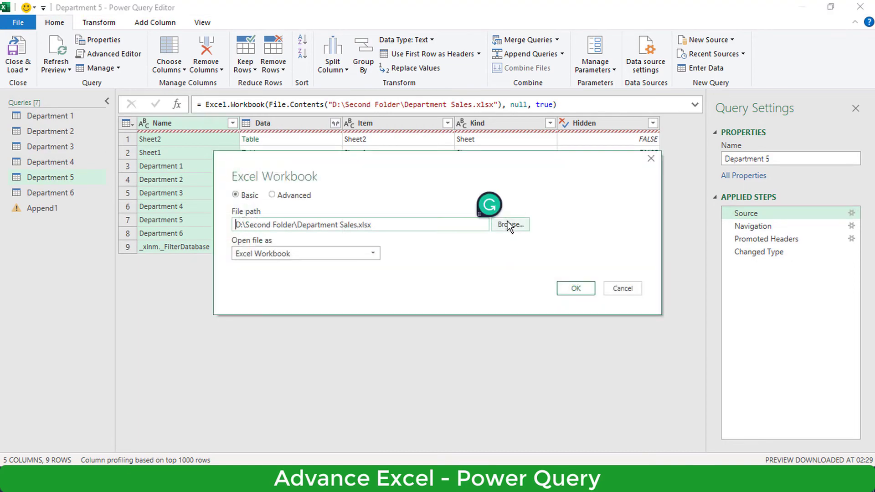
click(512, 223)
click(342, 289)
click(573, 288)
click(50, 192)
click(769, 214)
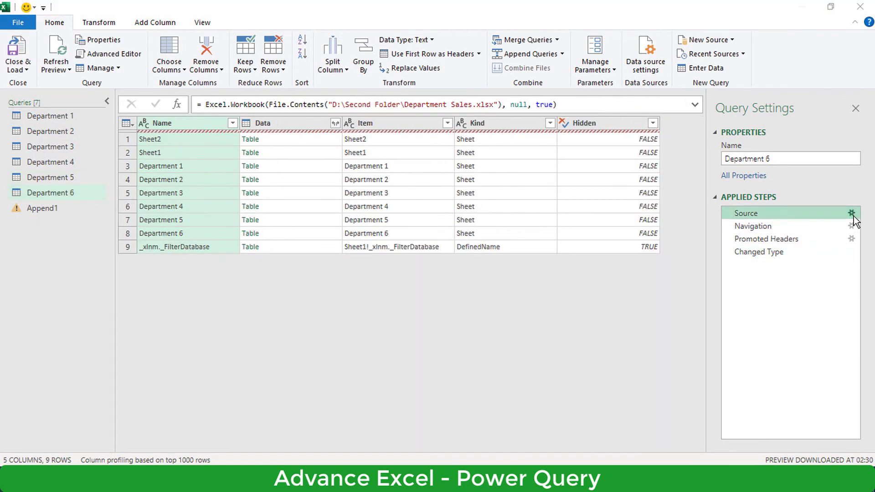
click(851, 213)
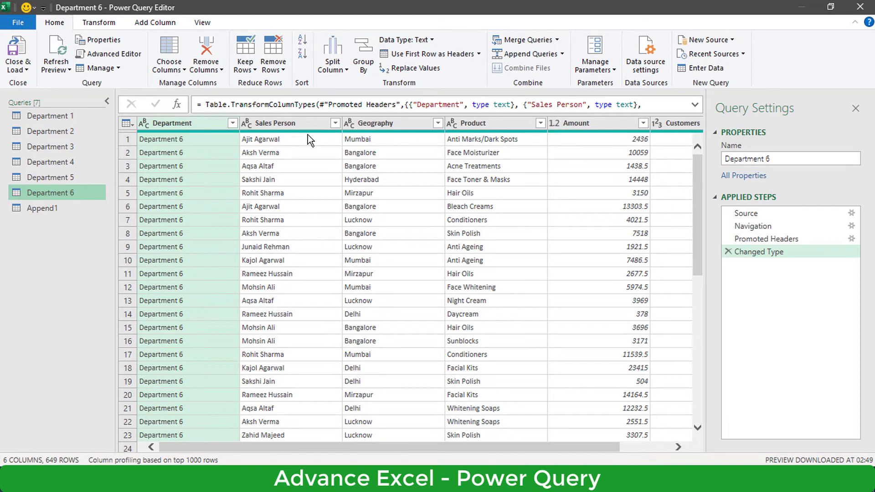
Close & Load the queries into Book1 and refresh Append1 to 3,886 rows.
click(18, 69)
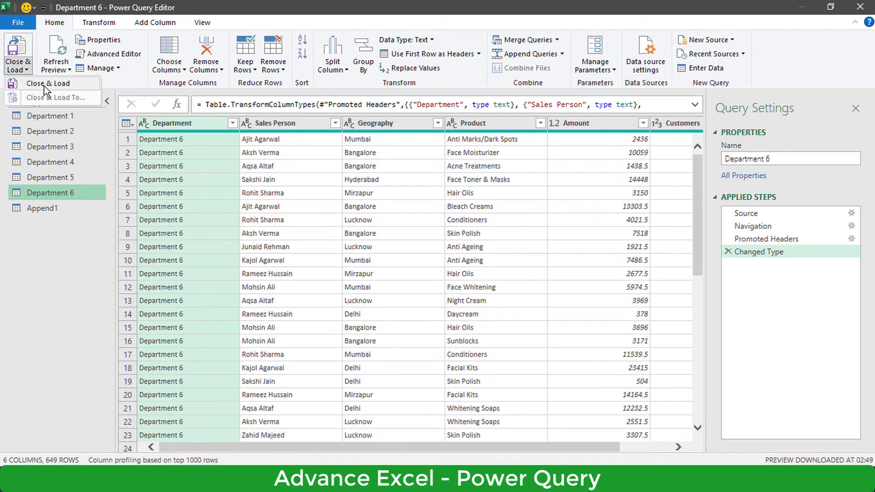
click(44, 83)
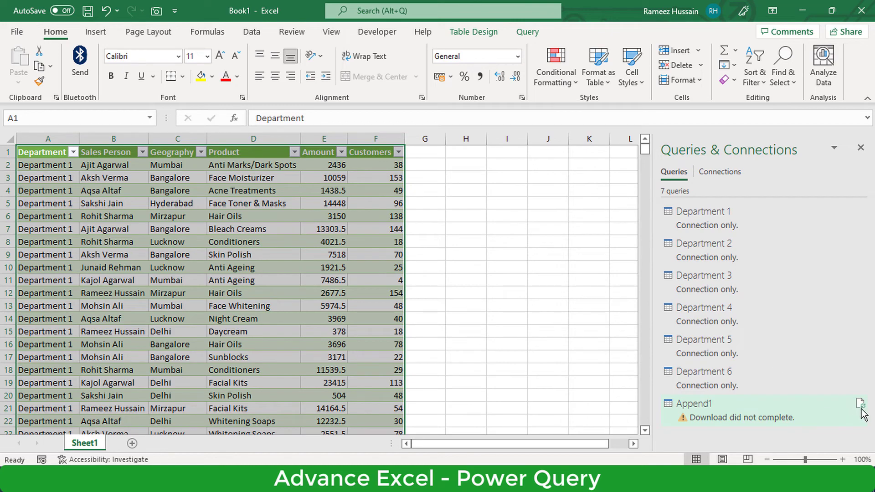
mouse_move(752, 409)
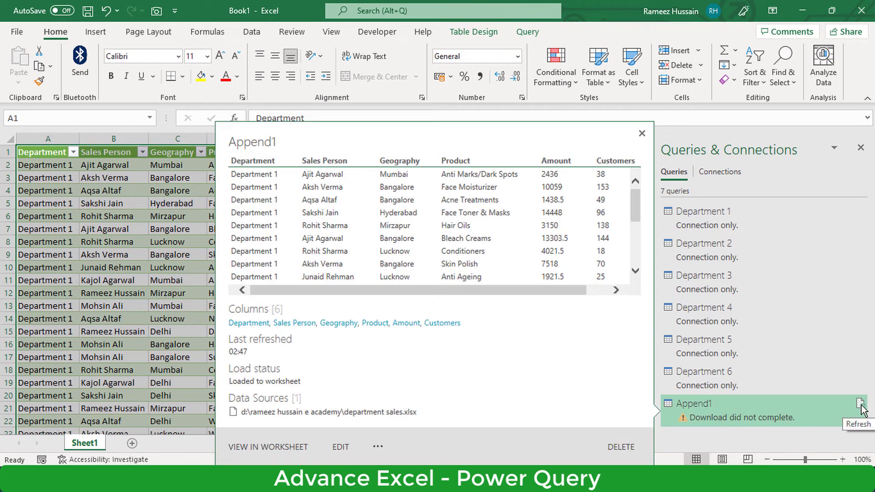
click(860, 404)
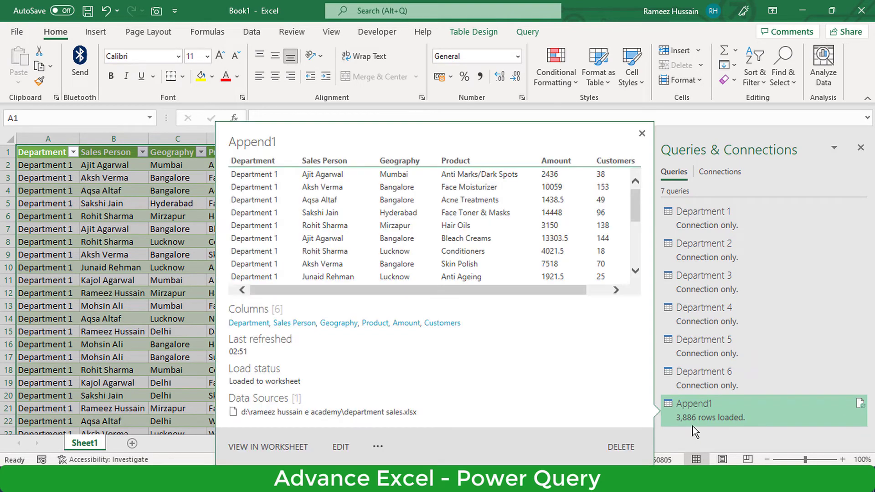
click(45, 357)
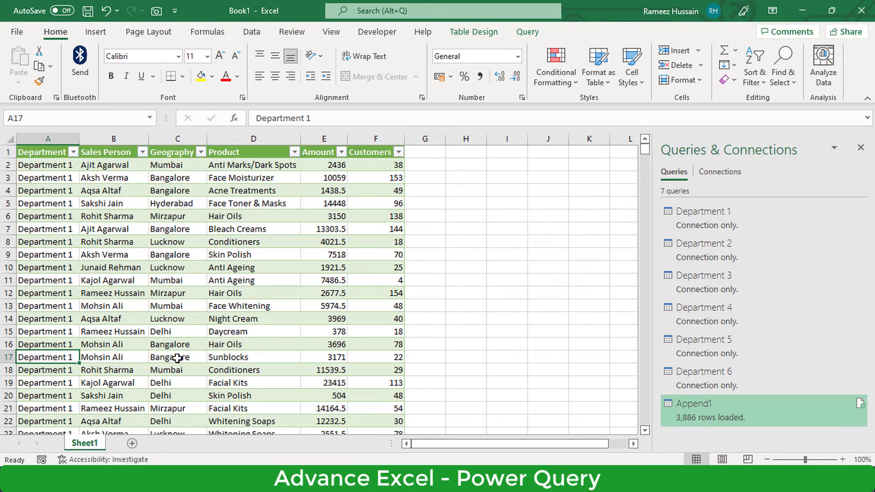
Jump to the table's last row, 3887, showing the new Department 7 and 8 records.
key(ctrl+Down)
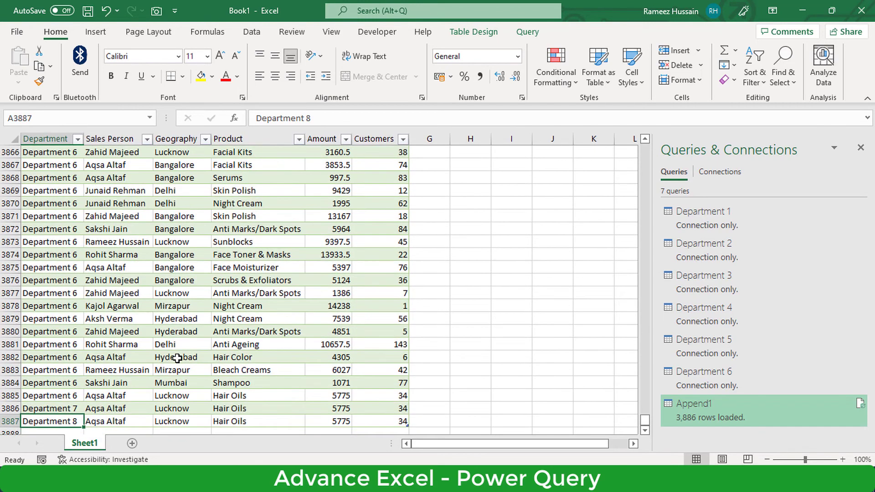